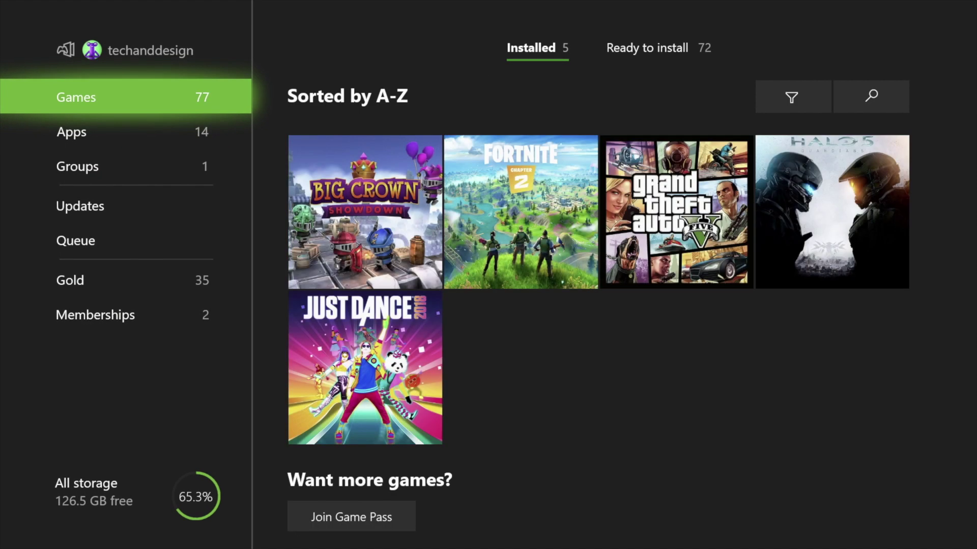
- Move down the My games & apps sidebar from Games to the Gold collection
key("Down")
key("Down")
key("Down")
key("Down")
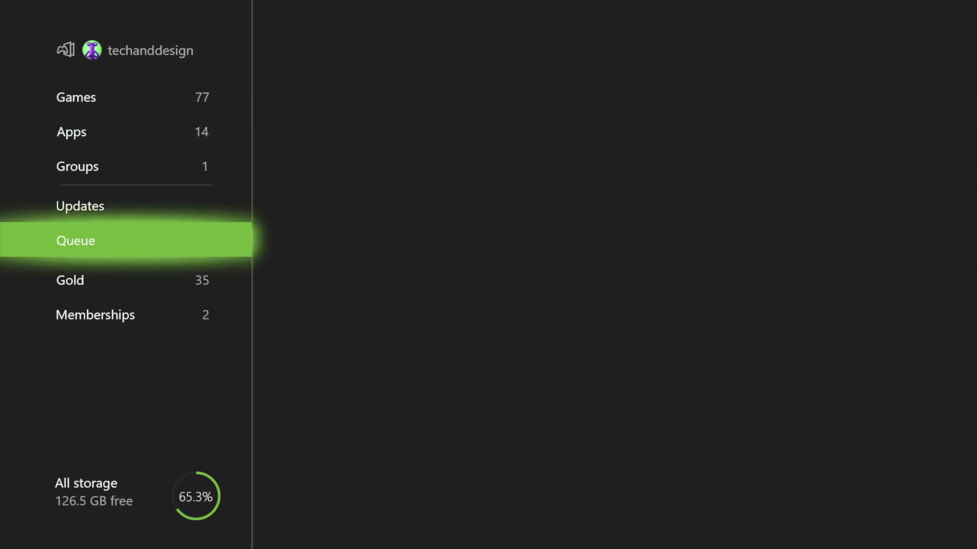
key("Down")
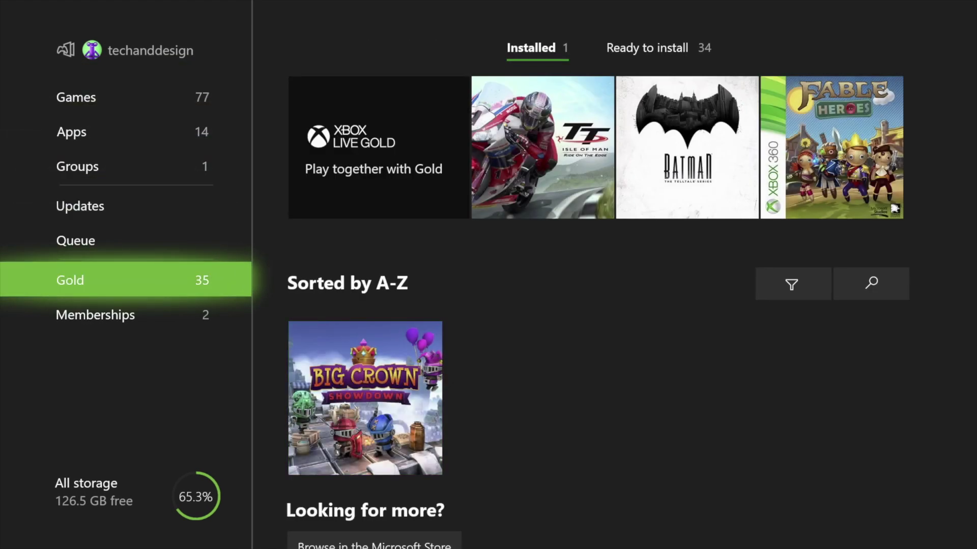
- Browse the featured Gold titles: Batman, TT Isle of Man and Fable Heroes
key("Right")
key("Up")
key("Up")
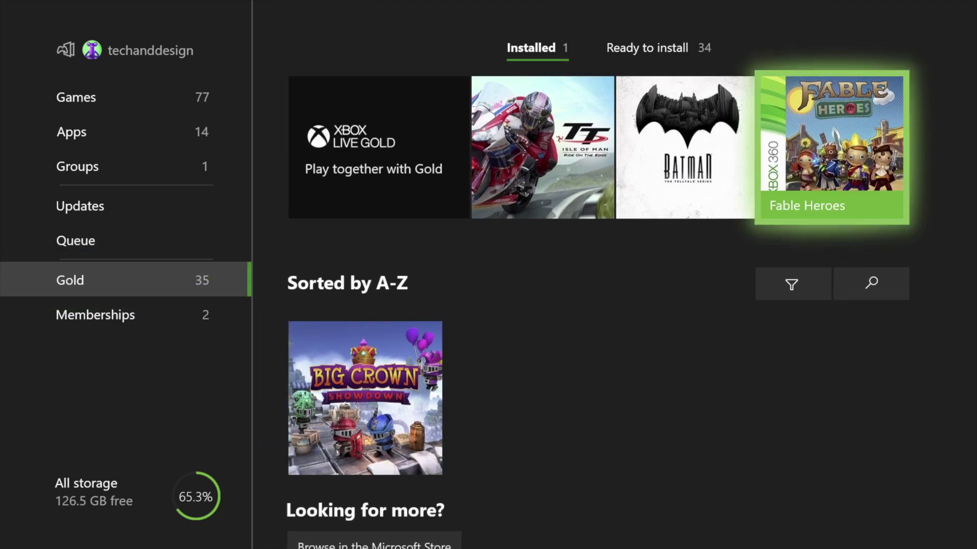
key("Left")
key("Left")
key("Right")
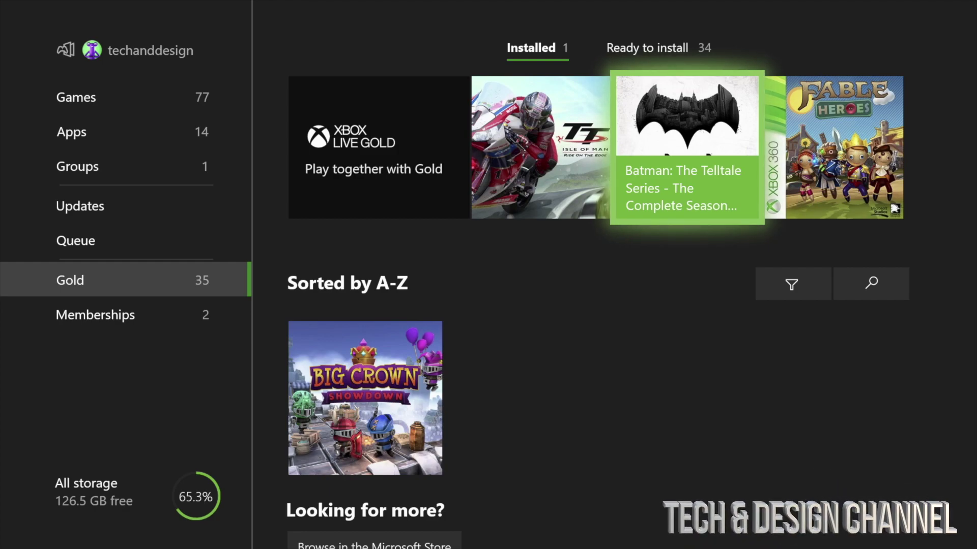
key("Left")
key("Right")
key("Right")
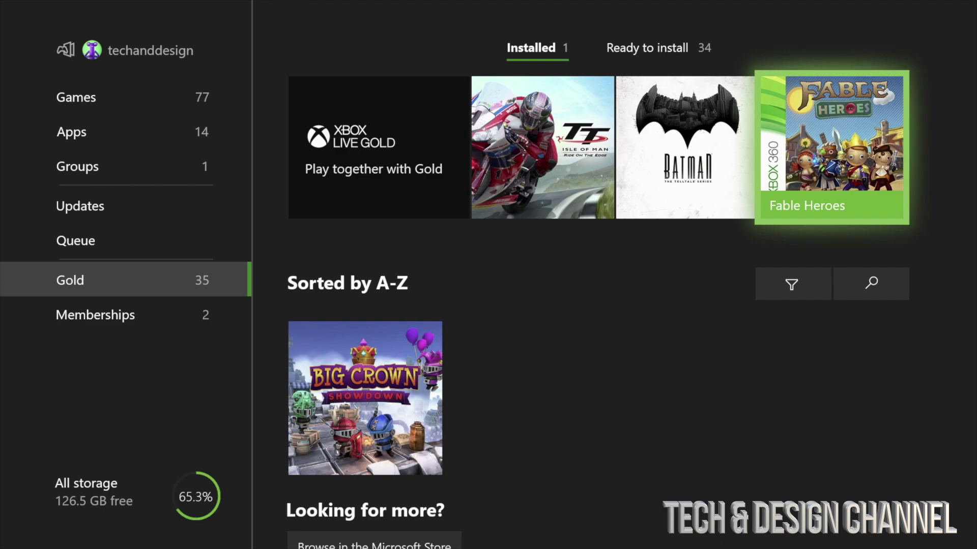
- Go back to the Xbox Live Gold tile and open its store page
key("Left")
key("Left")
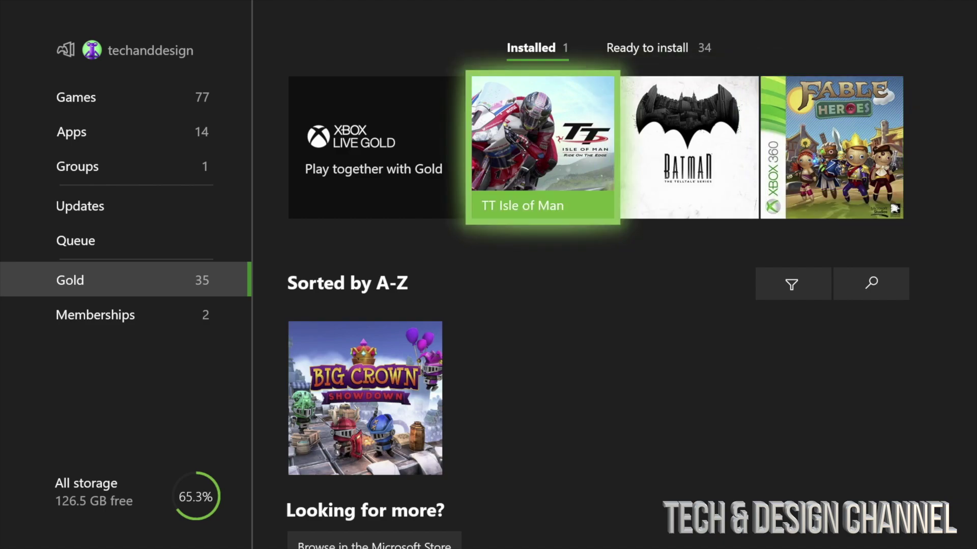
key("Left")
key("Return")
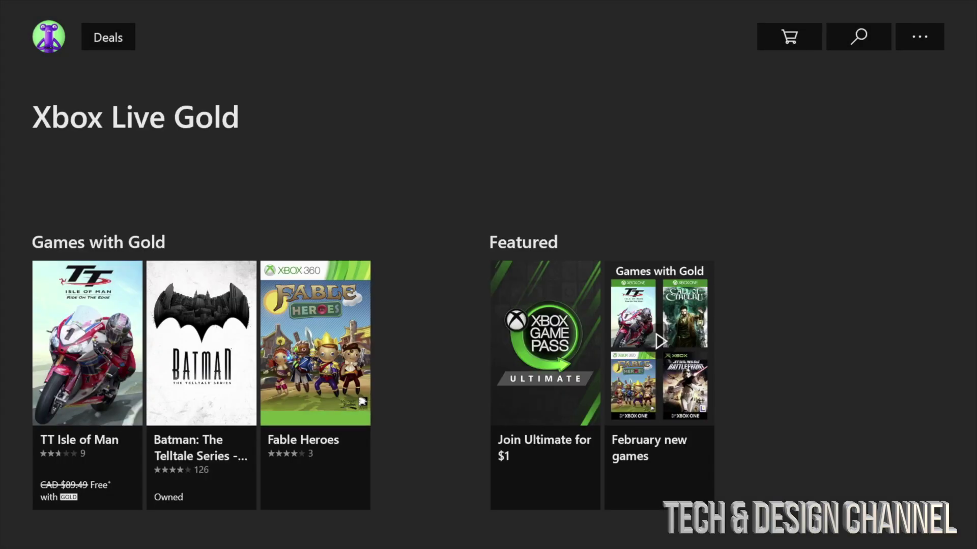
- Move down the Xbox Live Gold page into the Games with Gold row
key("Down")
key("Down")
key("Up")
key("Up")
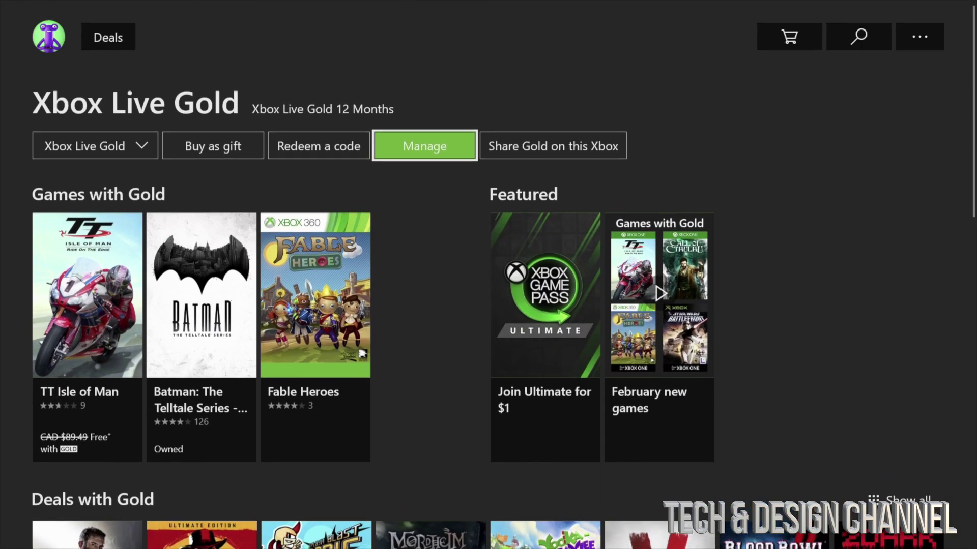
key("Left")
key("Down")
key("Left")
key("Left")
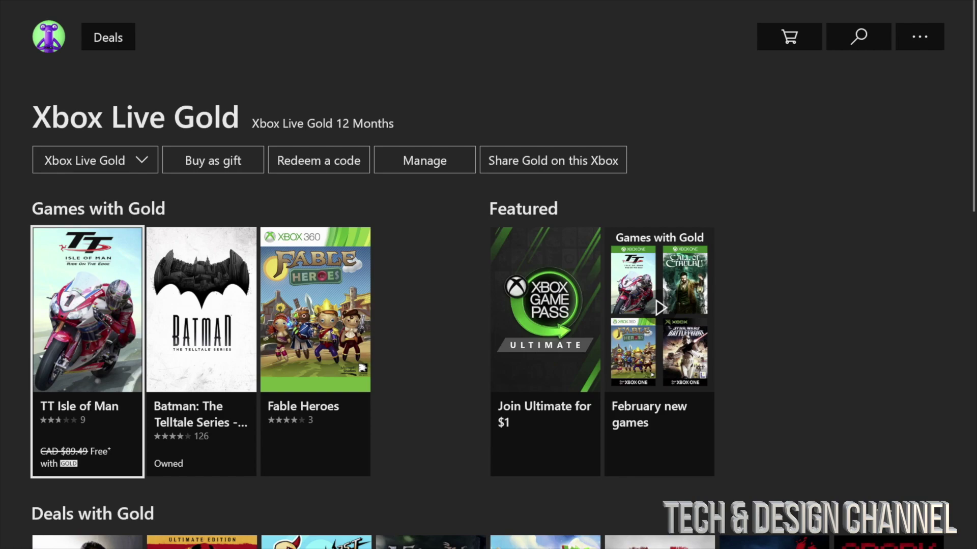
key("Right")
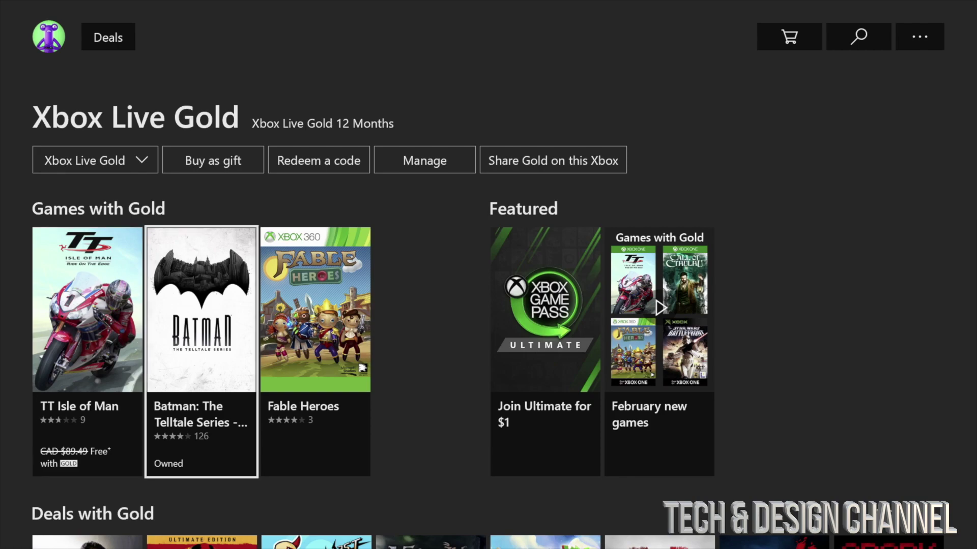
- Compare TT Isle of Man and Fable Heroes, then open the Fable Heroes store page
key("Right")
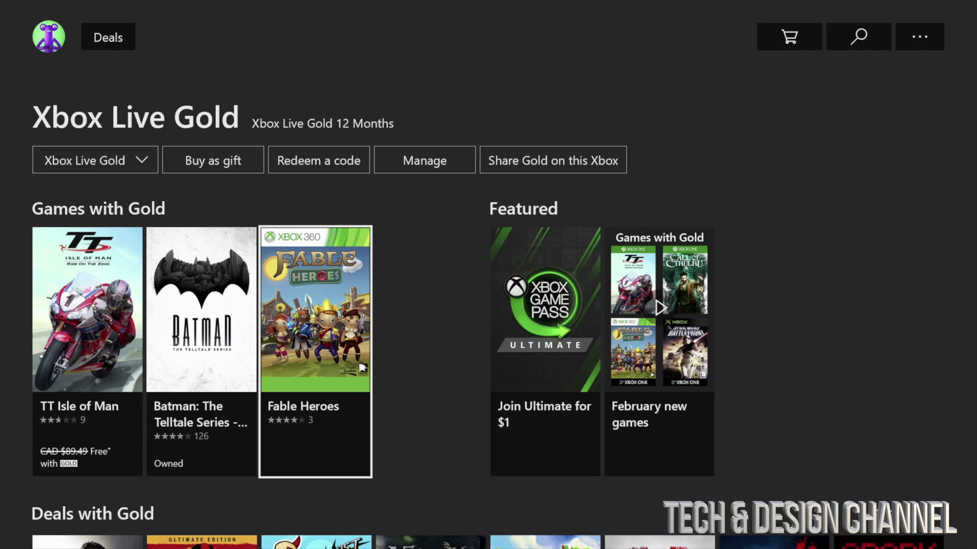
key("Left")
key("Left")
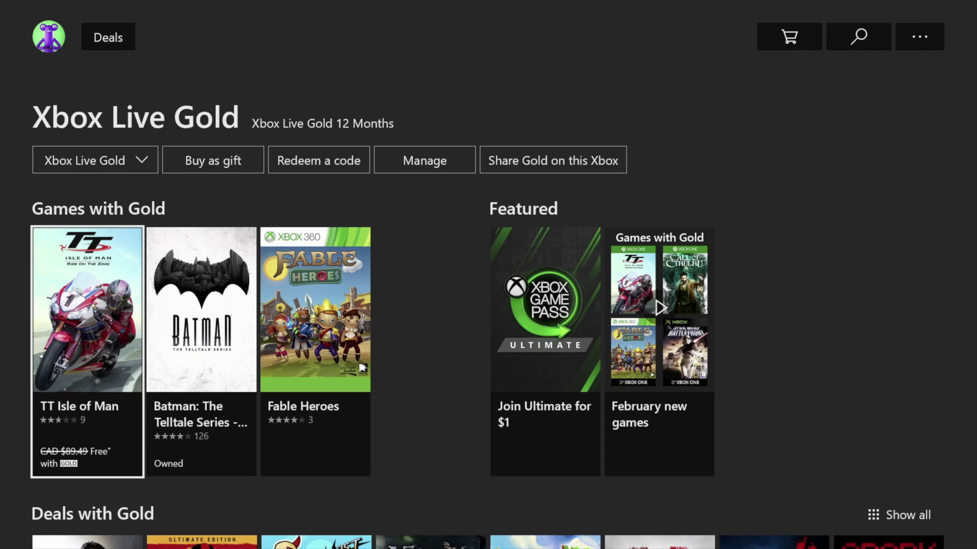
key("Right")
key("Right")
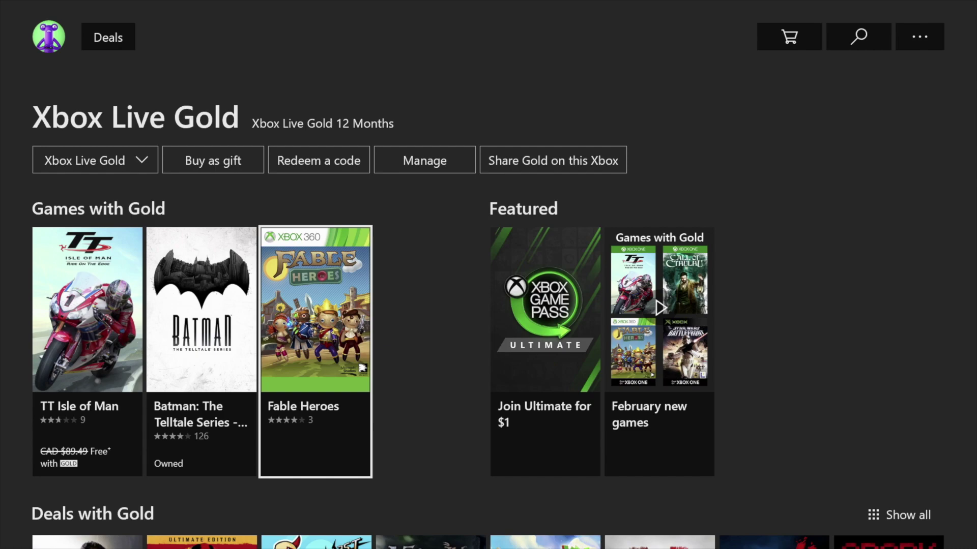
key("Left")
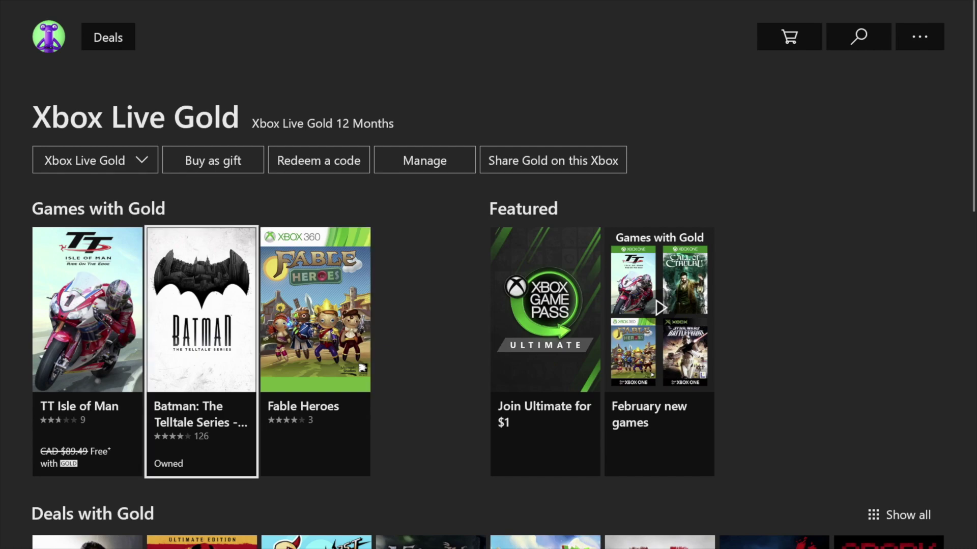
key("Left")
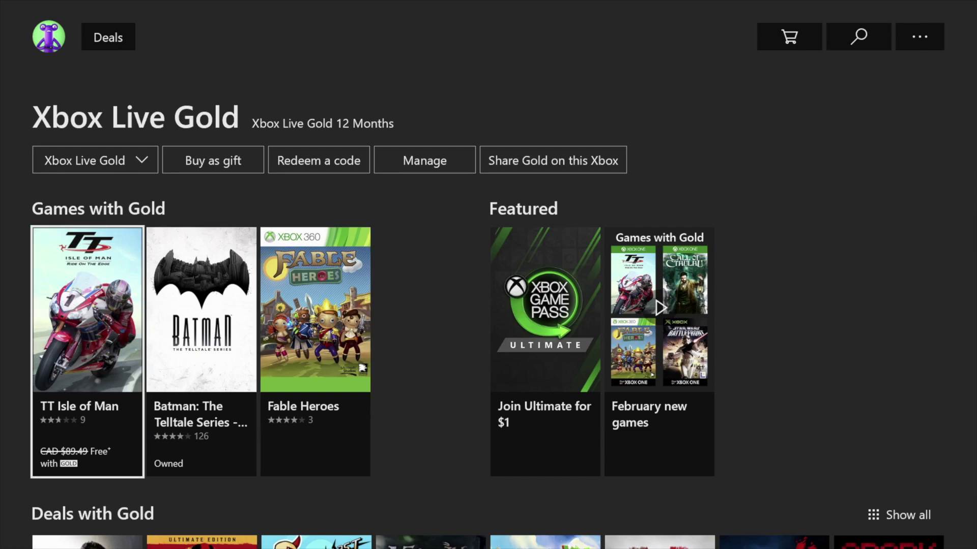
key("Right")
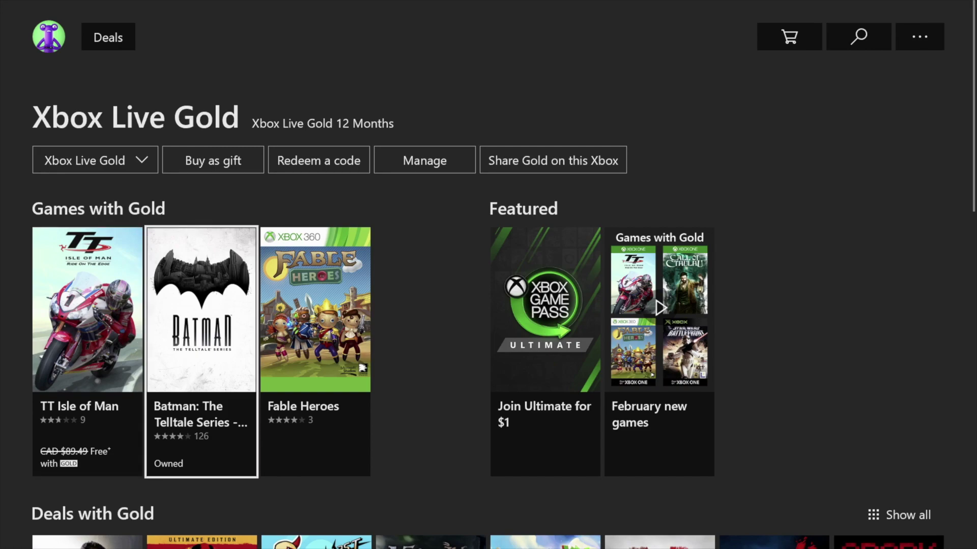
key("Right")
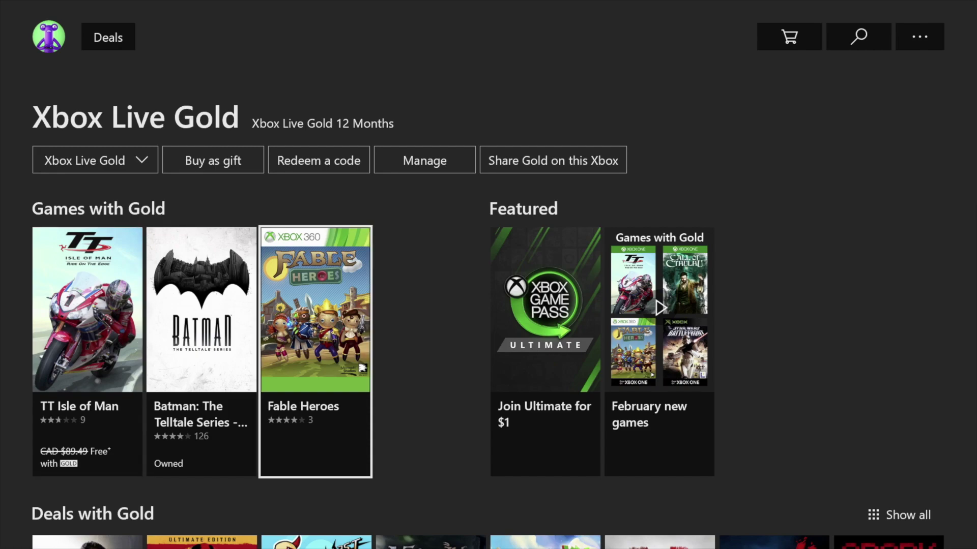
key("Escape")
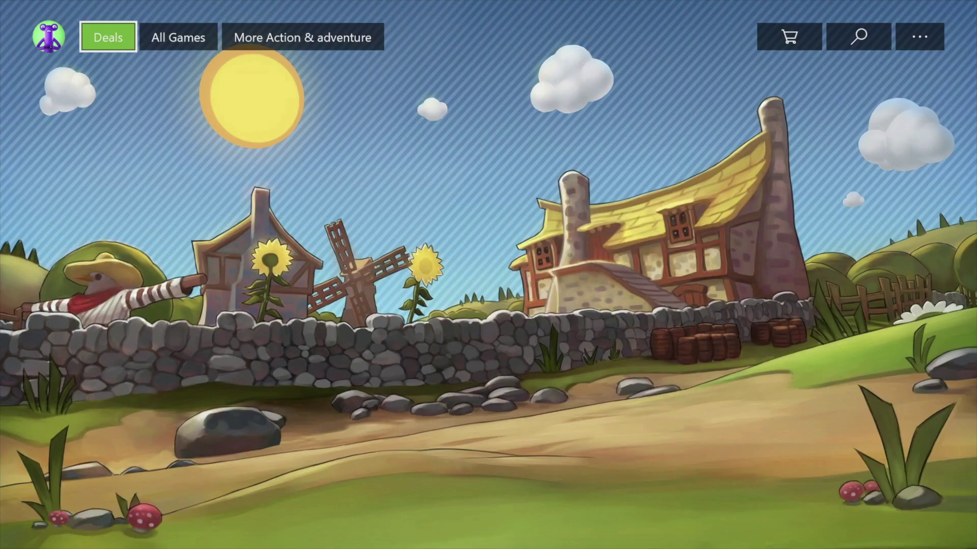
- Get Fable Heroes free, accepting the Backward Compatibility notice and purchase confirmation
key("Down")
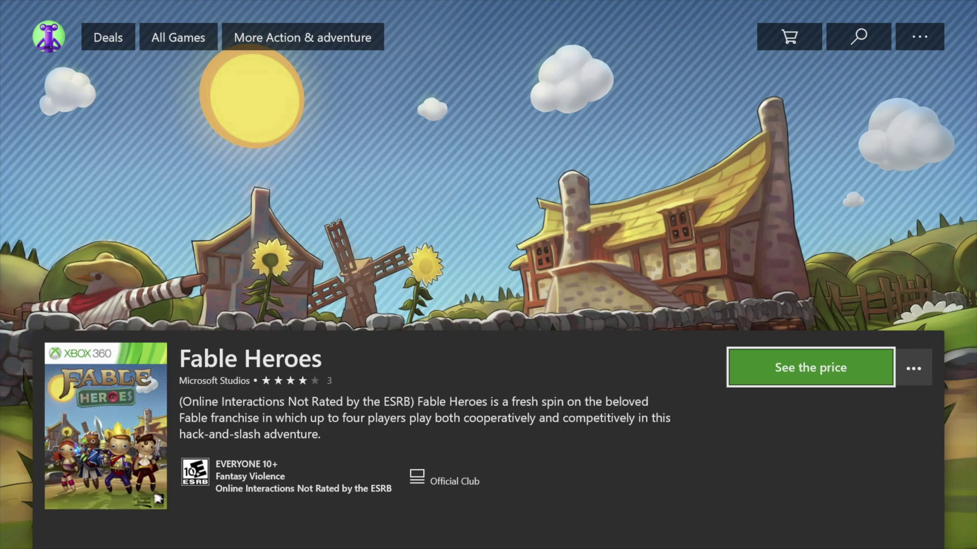
key("Return")
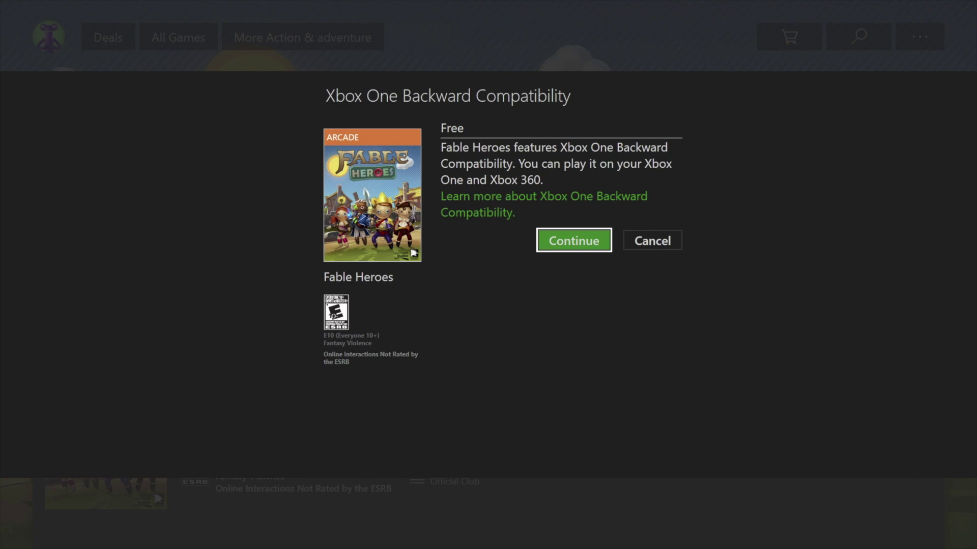
key("Return")
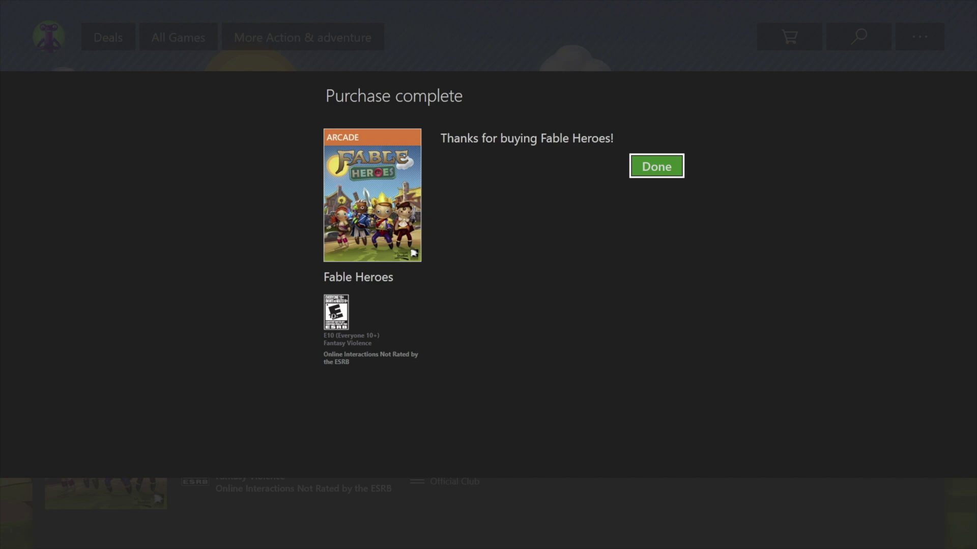
key("Return")
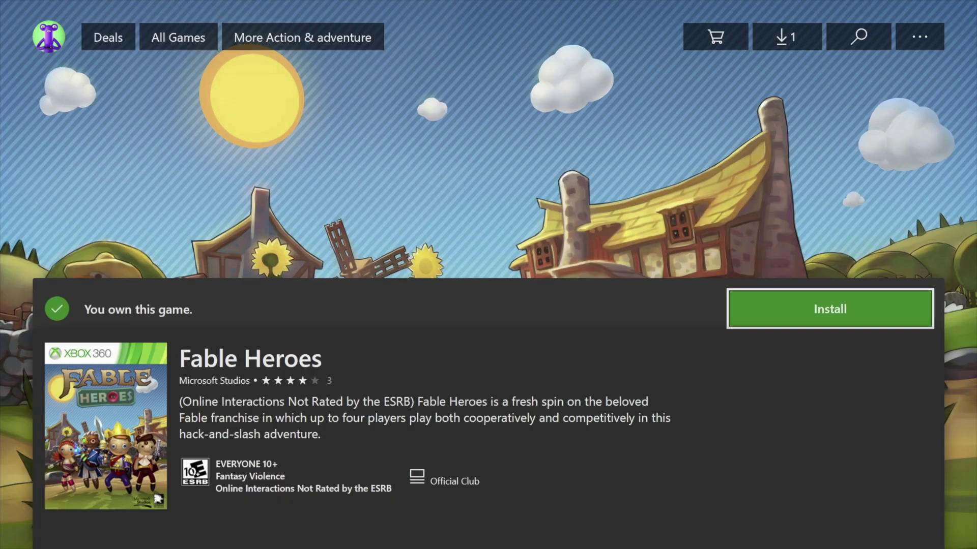
- Install Fable Heroes and return to the Games with Gold page
key("Return")
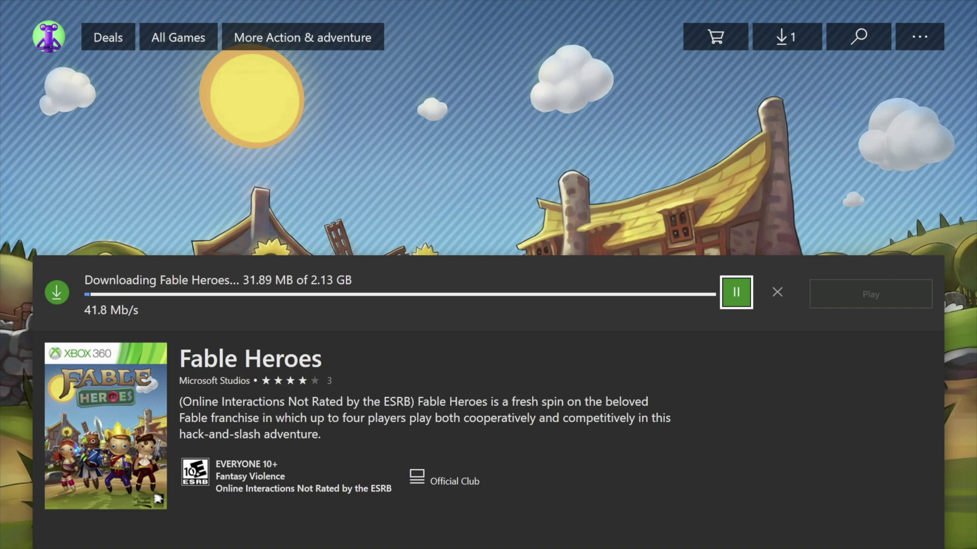
key("Up")
key("Return")
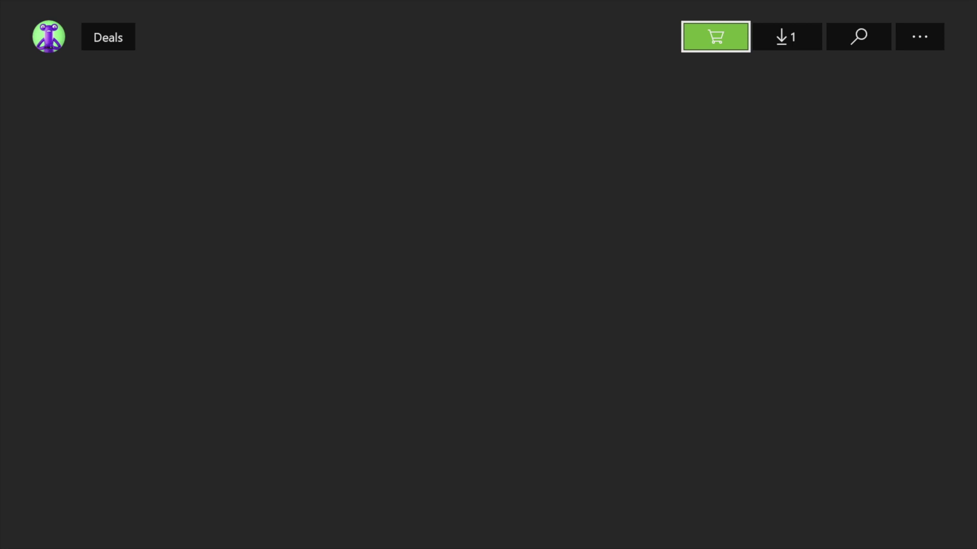
- Claim TT Isle of Man free with Gold from its product page, then go Home
key("Left")
key("Left")
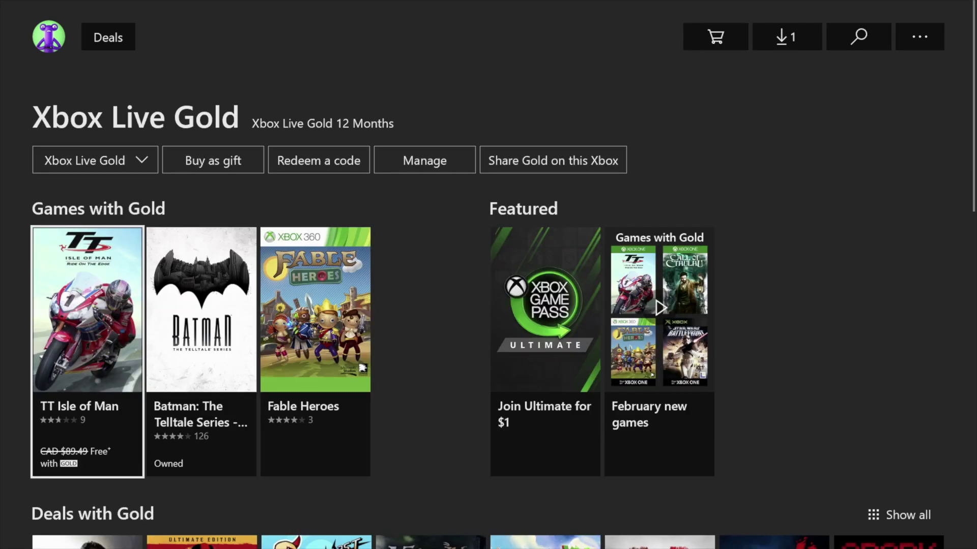
key("Return")
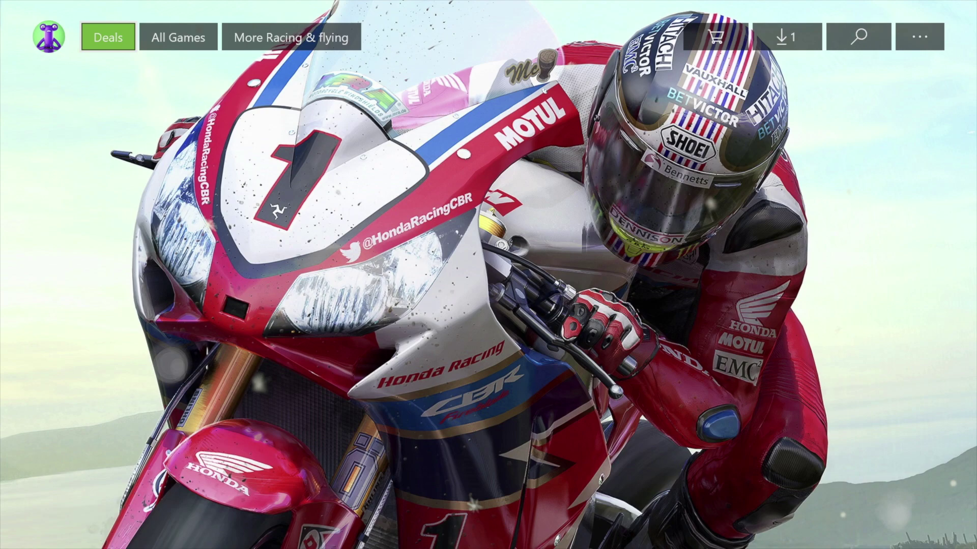
key("Down")
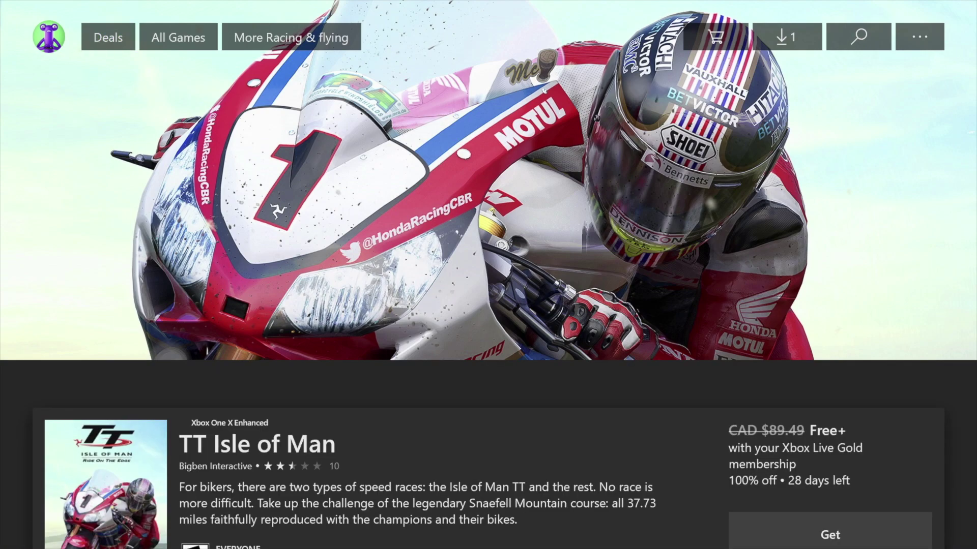
key("Down")
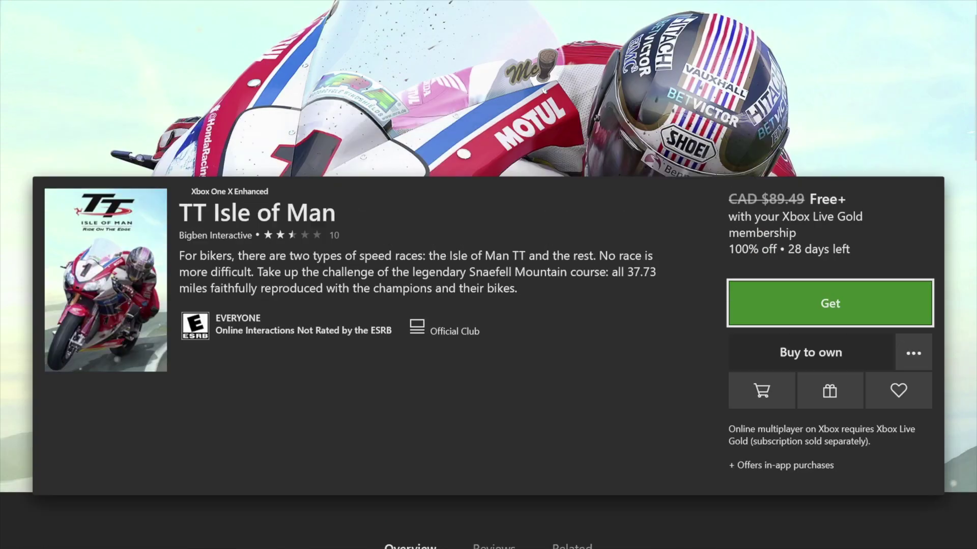
key("Left")
key("Right")
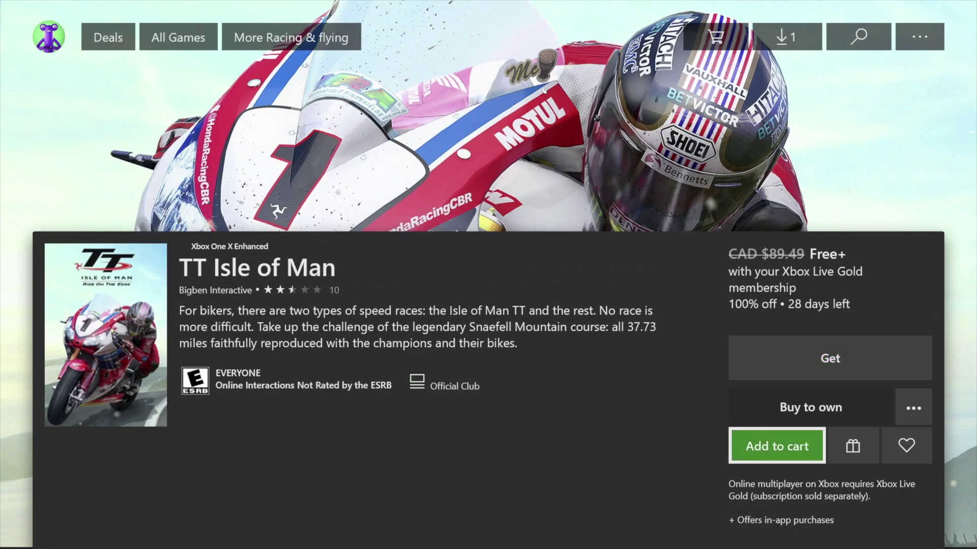
key("Up")
key("Up")
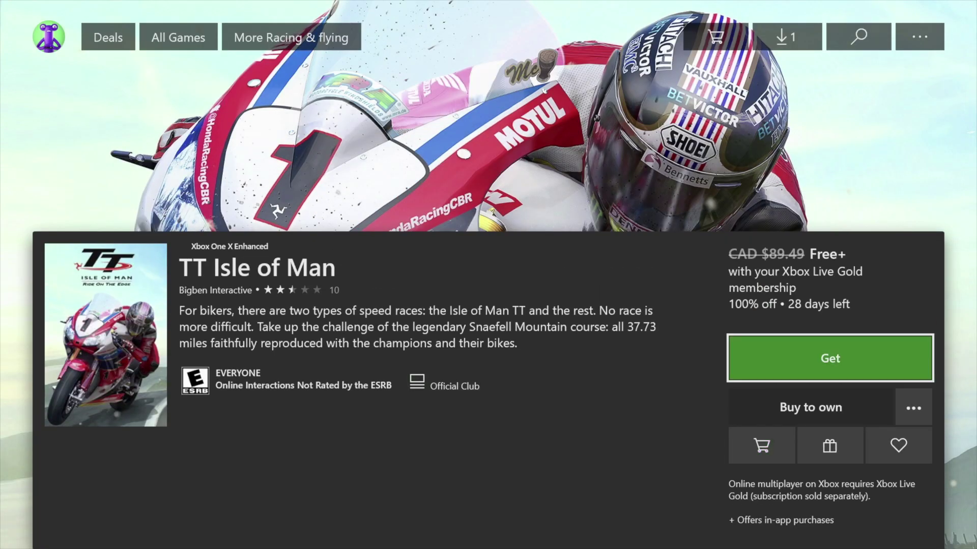
key("Return")
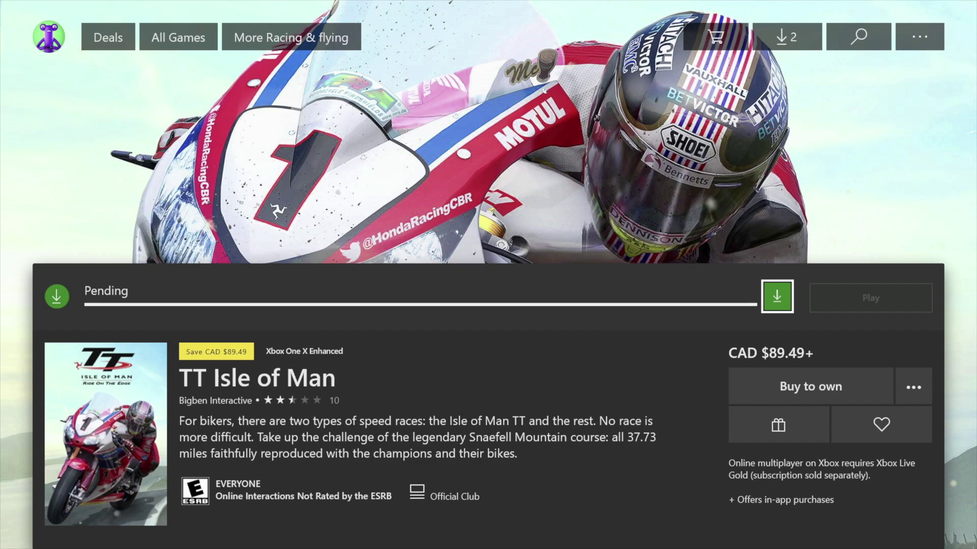
key("Escape")
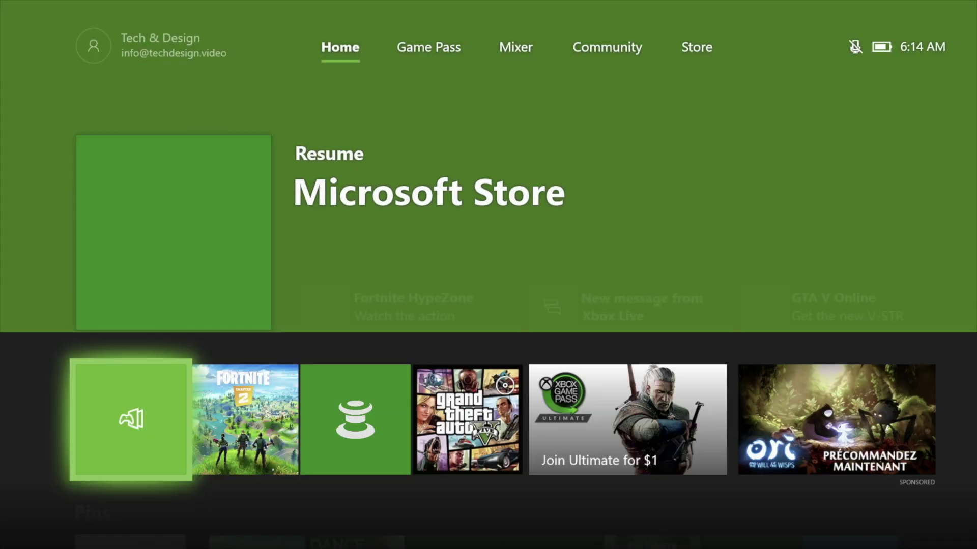
- Open My games & apps and go to the download Queue
key("Return")
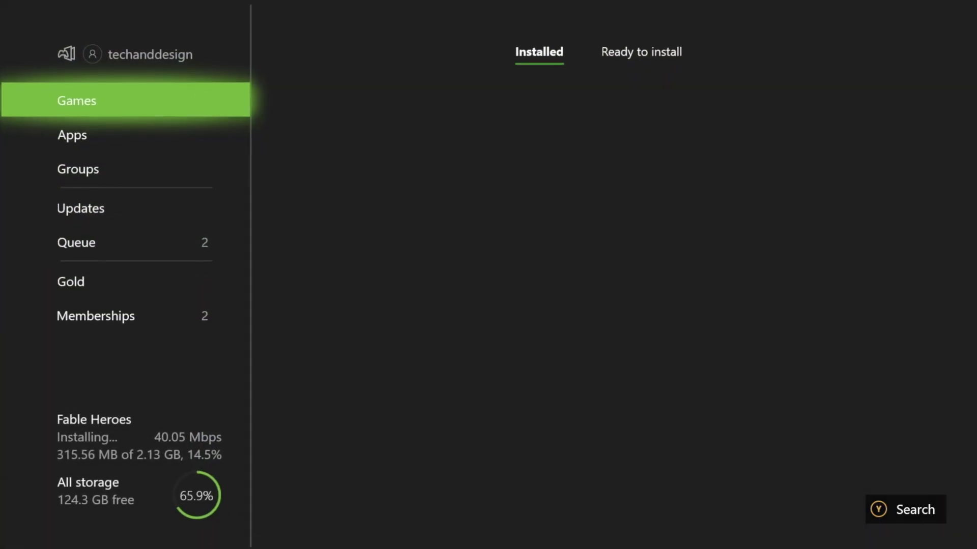
key("Down")
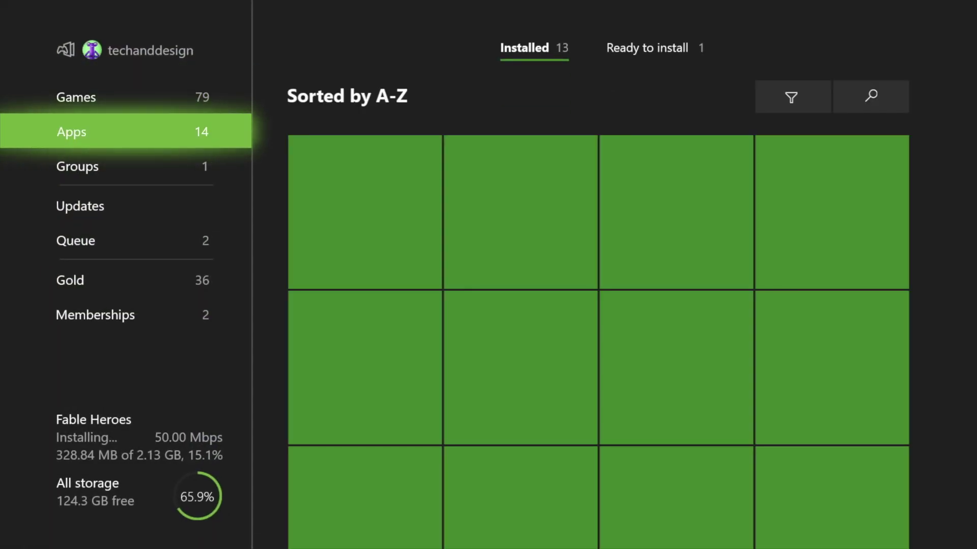
key("Down")
key("Down")
key("Down")
key("Up")
- Pause the Fable Heroes installation so TT Isle of Man downloads first
key("Right")
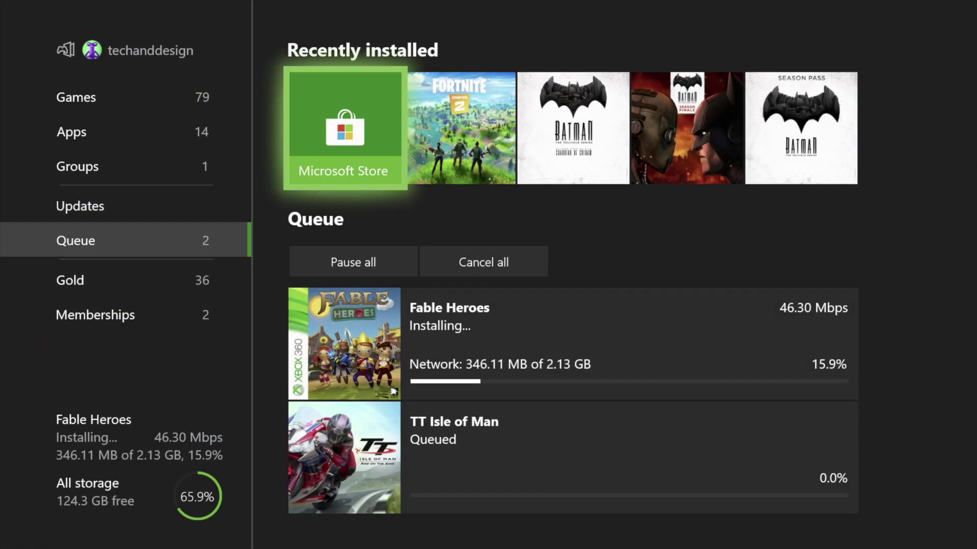
key("Down")
key("Menu")
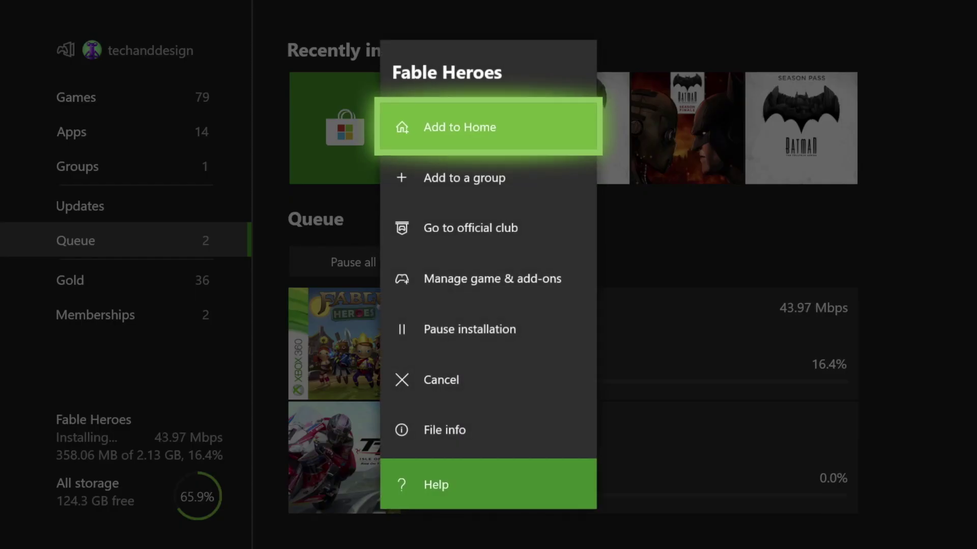
key("Down")
key("Down")
key("Down")
key("Escape")
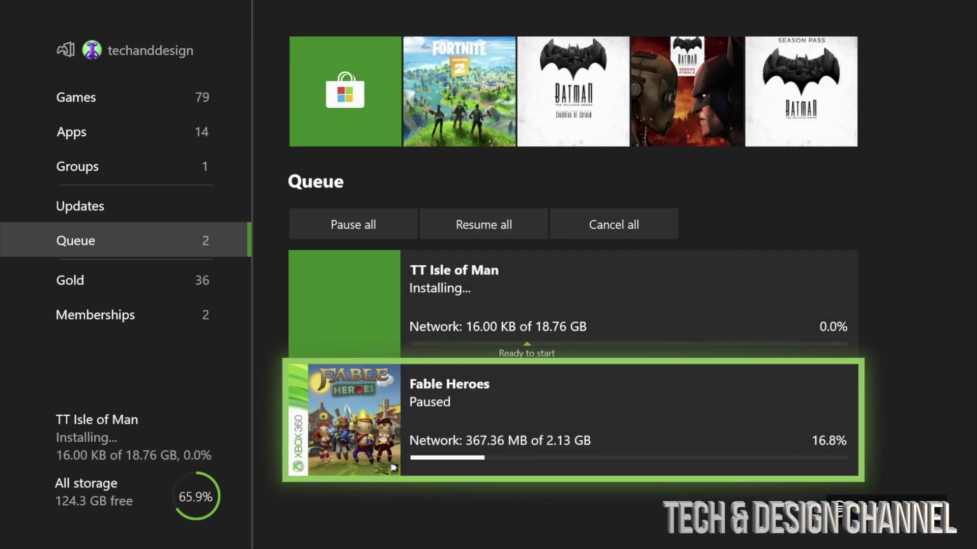
key("Up")
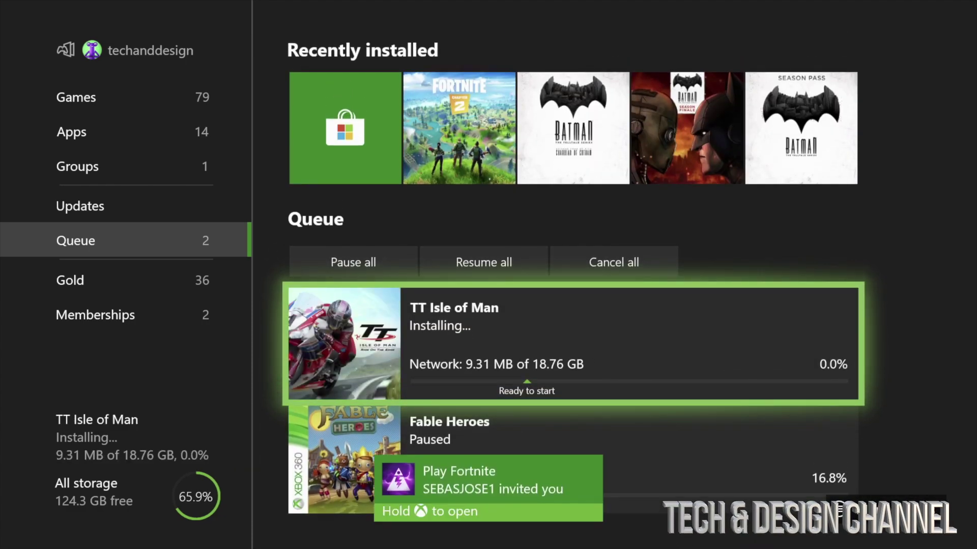